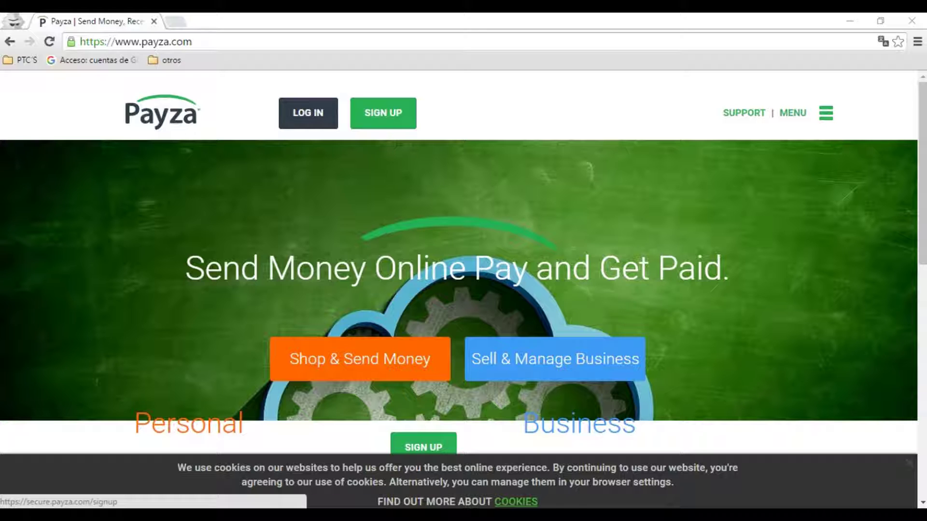
Step: Start a Payza sign-up with Mexico kept as the country and choose a Personal account
left_click(383, 113)
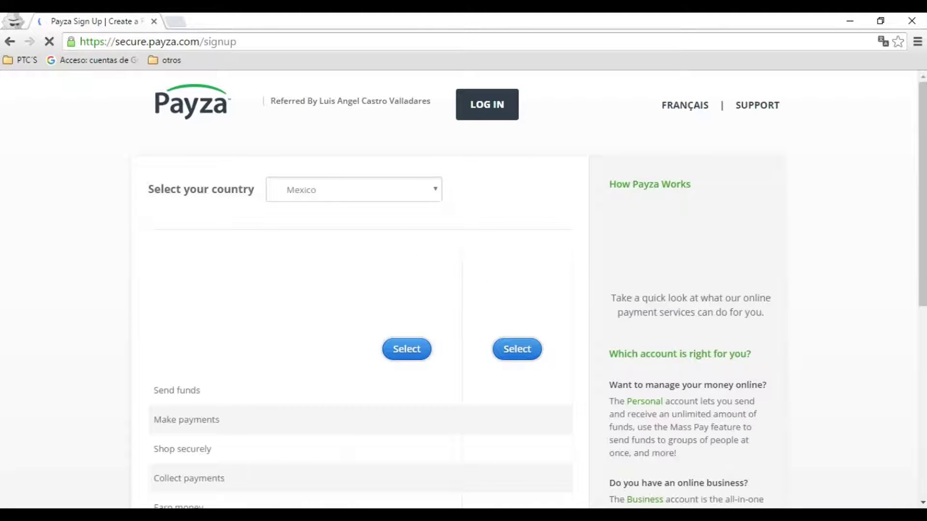
left_click(354, 190)
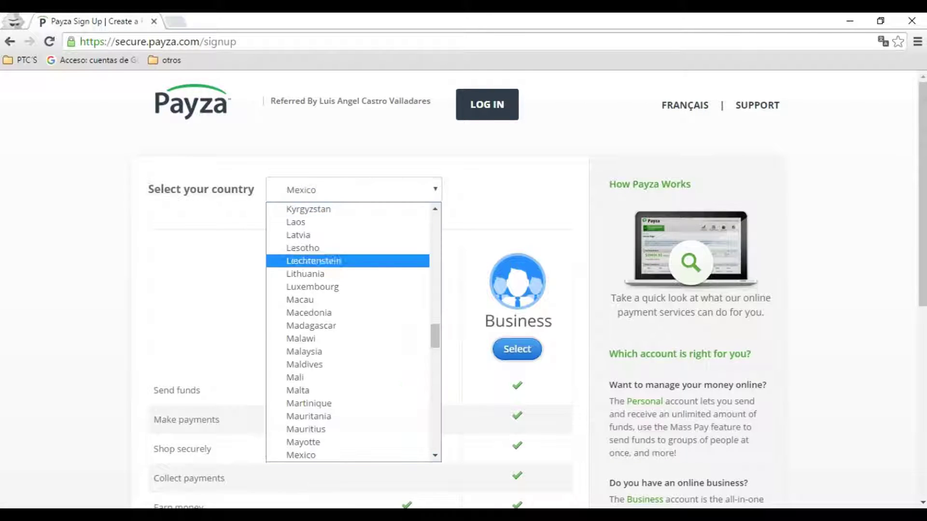
left_click(353, 190)
scroll(463, 289, "down", 2)
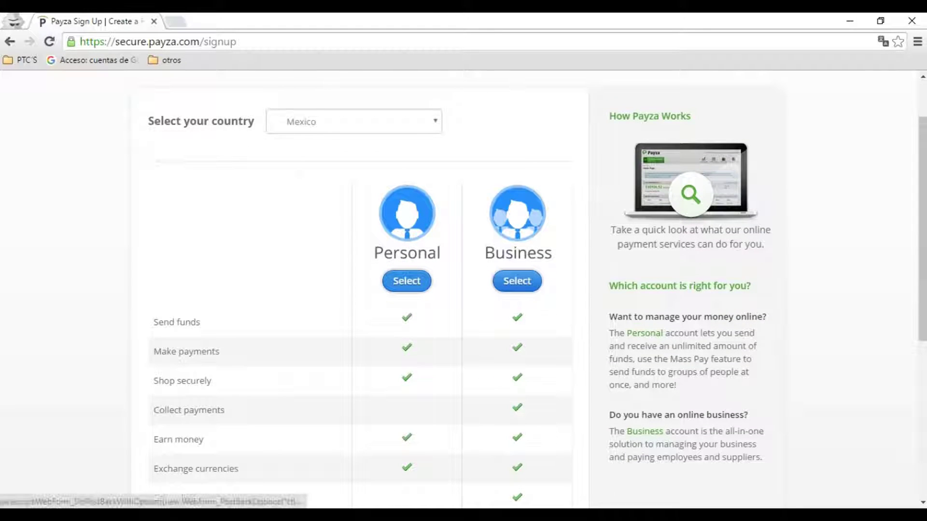
left_click(406, 281)
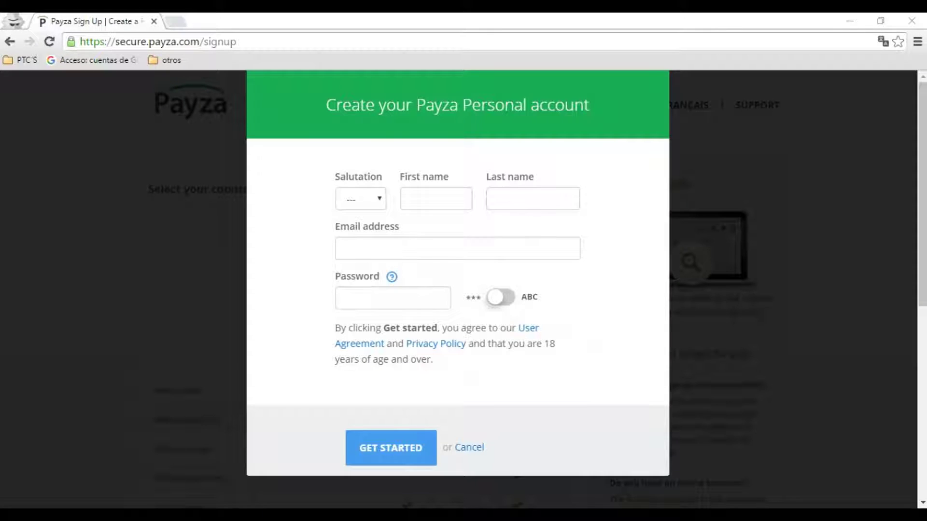
Step: Set the salutation to Mr., then fill in the name, email and password fields
left_click(361, 198)
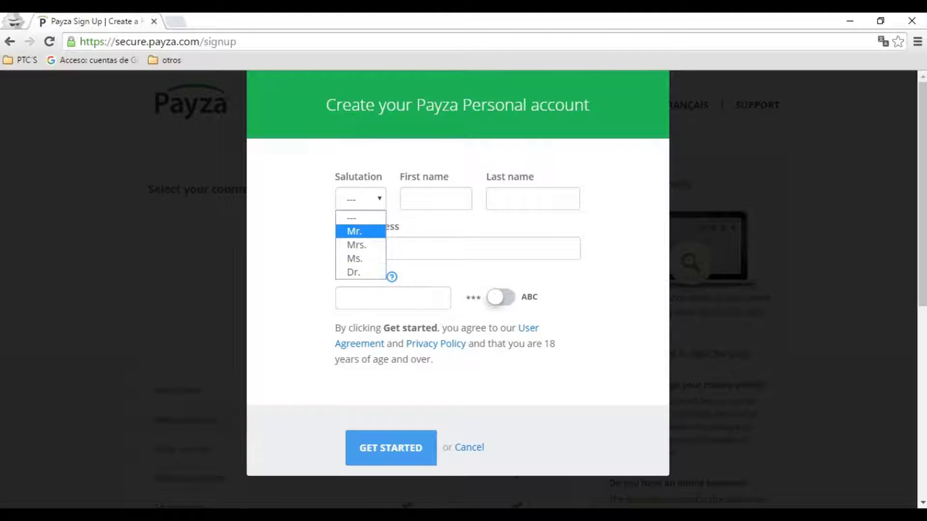
left_click(354, 231)
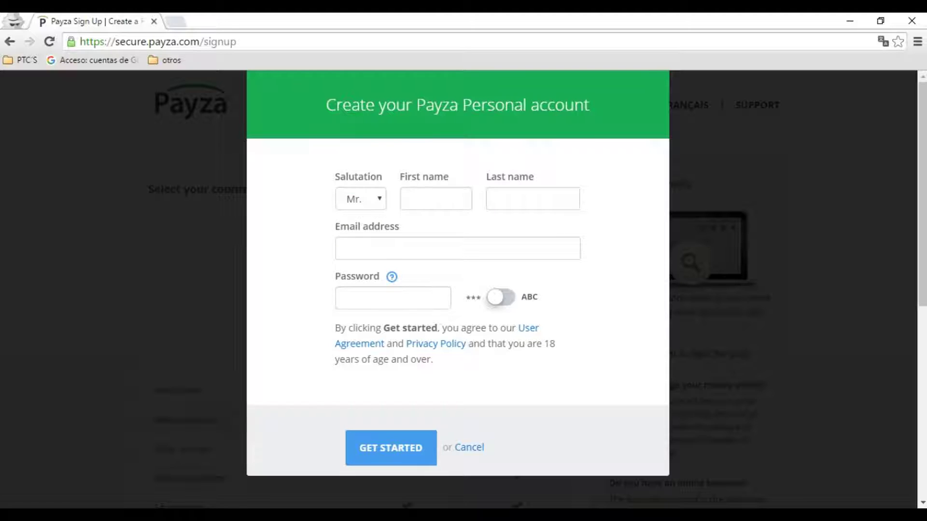
left_click(495, 199)
left_click(345, 248)
left_click(344, 298)
left_click(500, 297)
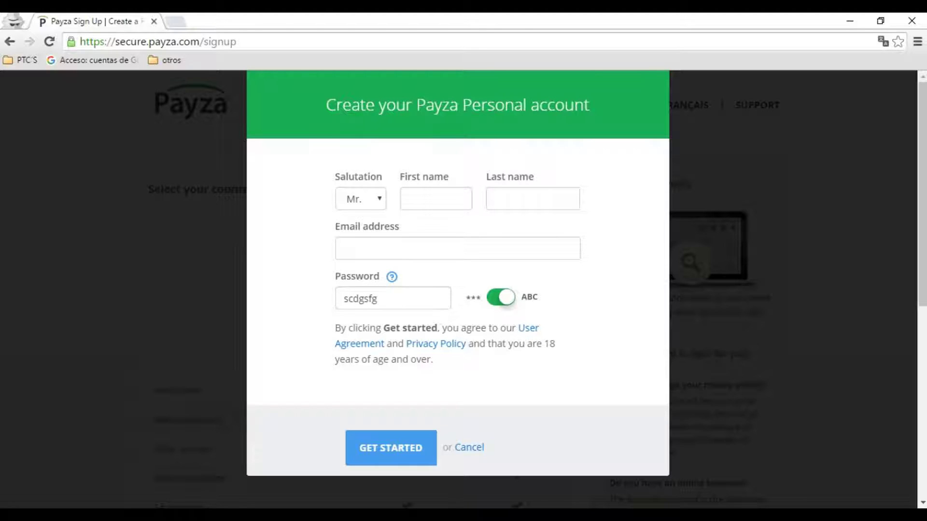
key("BackSpace")
key("BackSpace")
key("BackSpace")
key("BackSpace")
key("BackSpace")
key("BackSpace")
key("BackSpace")
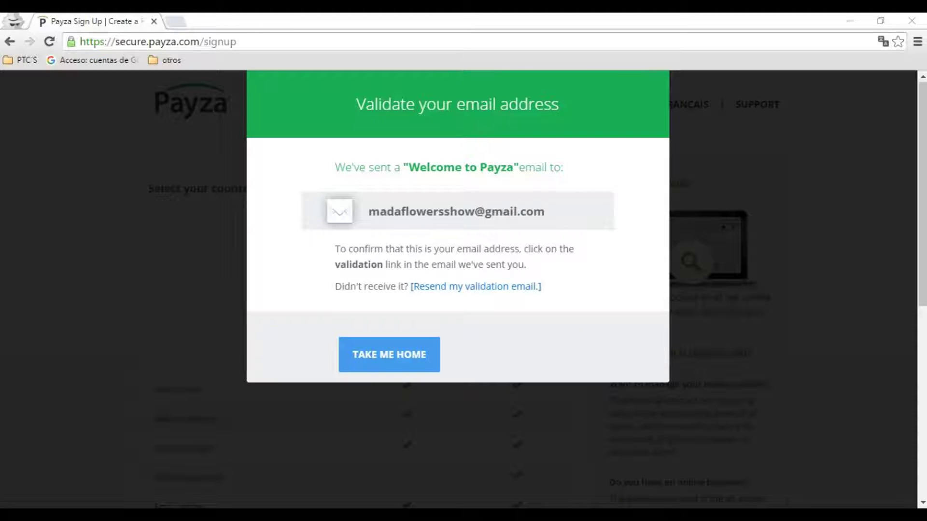
Step: Go to the Payza account home, then sign in to Gmail in a new tab and view its inbox
left_click(389, 355)
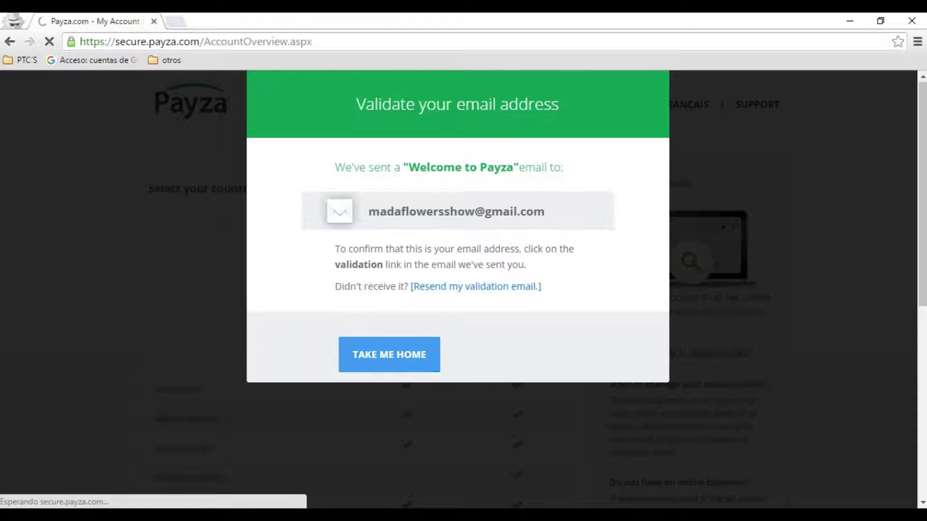
key("ctrl+t")
left_click(92, 59)
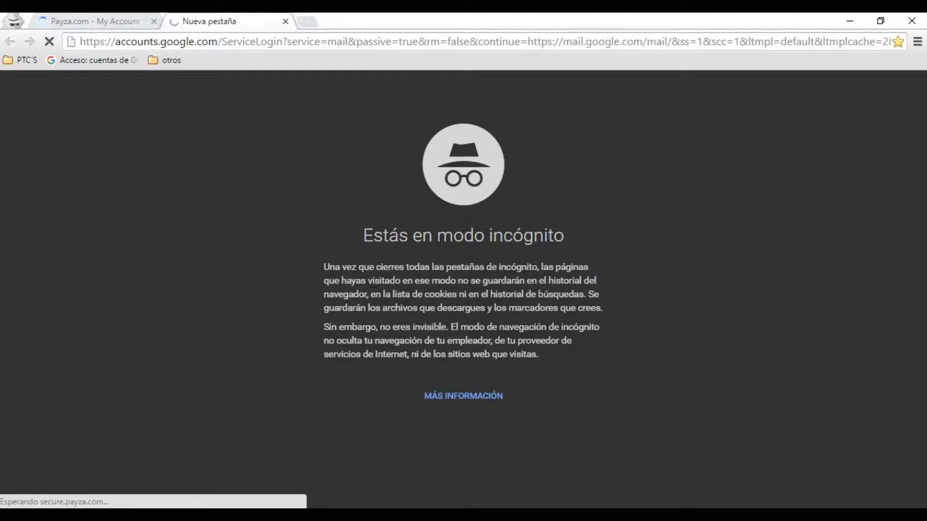
key("ctrl+Tab")
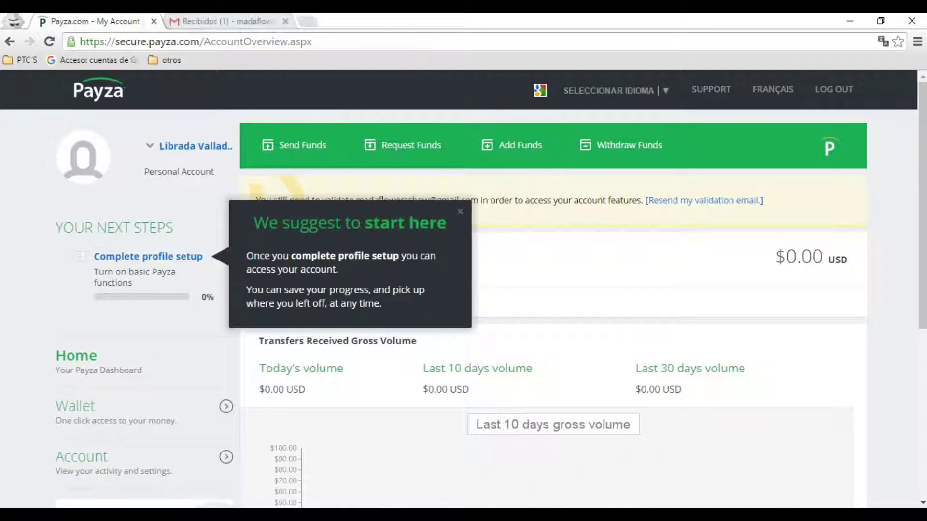
left_click(222, 21)
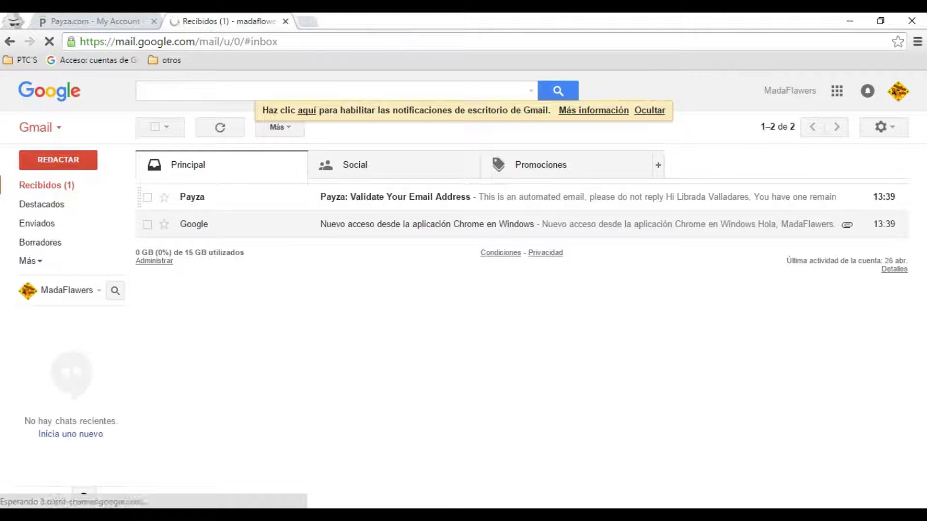
Step: Open the 'Payza: Validate Your Email Address' message and follow its 'Validate my email' link
left_click(386, 197)
scroll(463, 323, "down", 2)
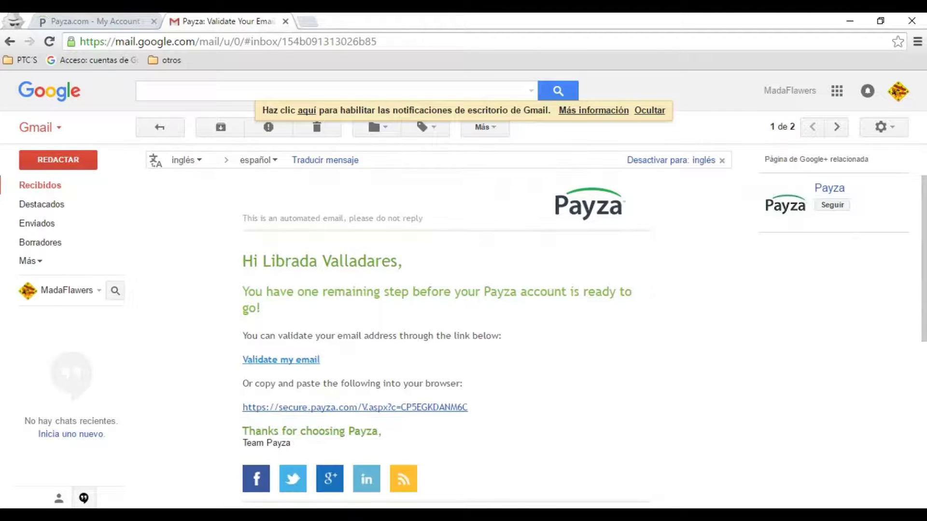
scroll(330, 407, "down", 2)
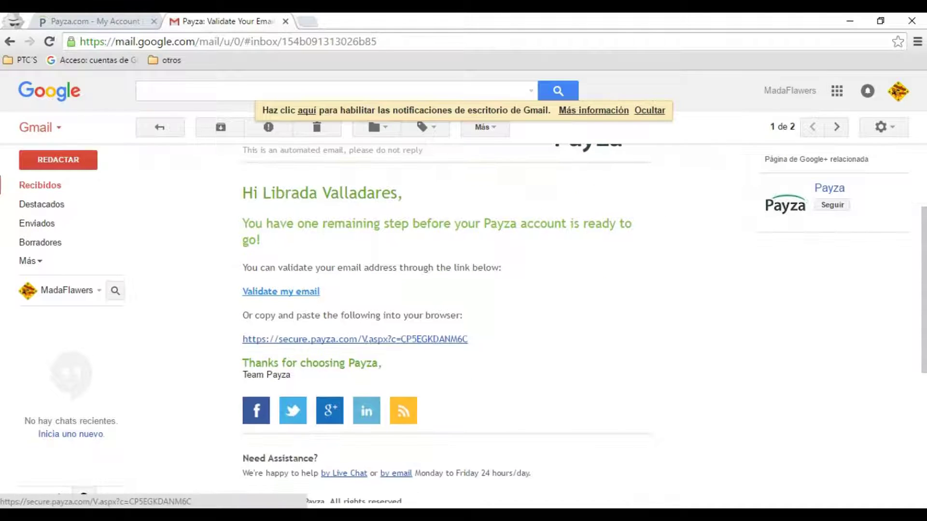
left_click(355, 339)
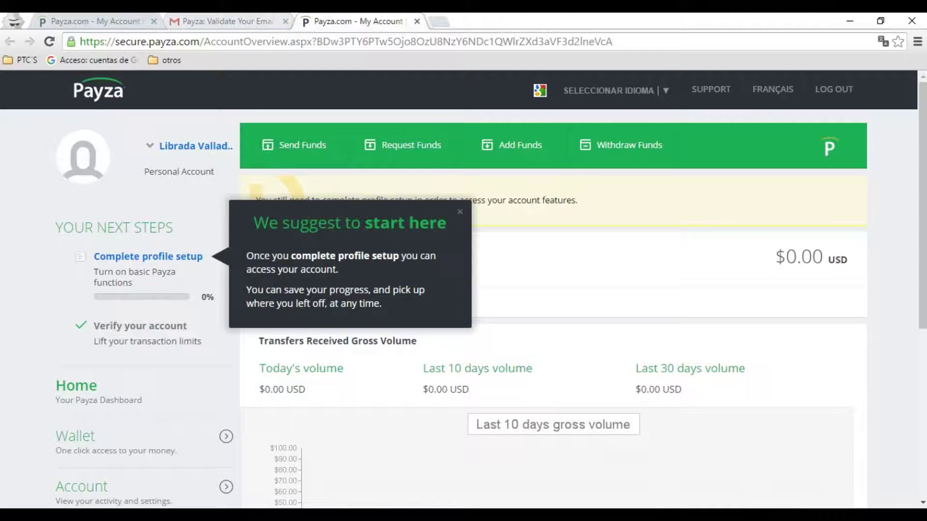
Step: Close the Gmail and validation tabs with Ctrl+W and reload the Payza overview with F5
key("ctrl+w")
key("ctrl+w")
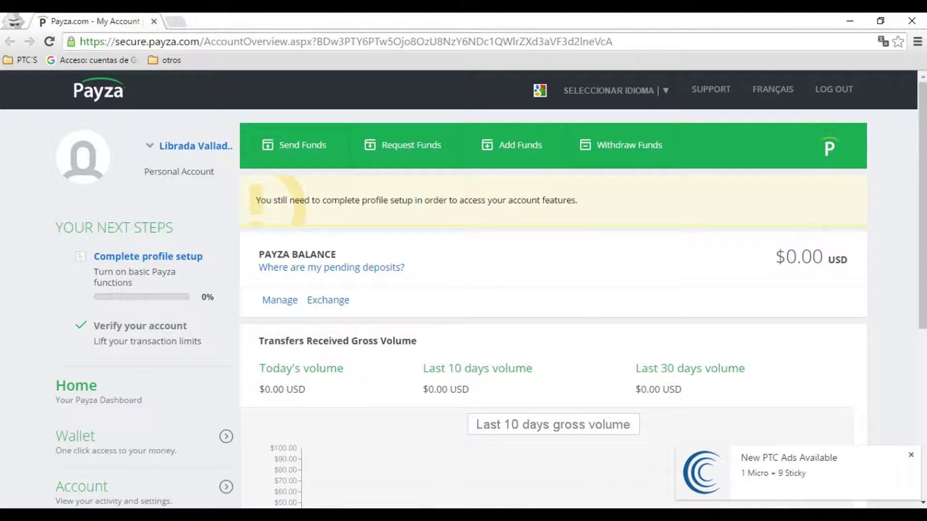
key("F5")
left_click_drag(167, 341, 123, 341)
left_click(123, 341)
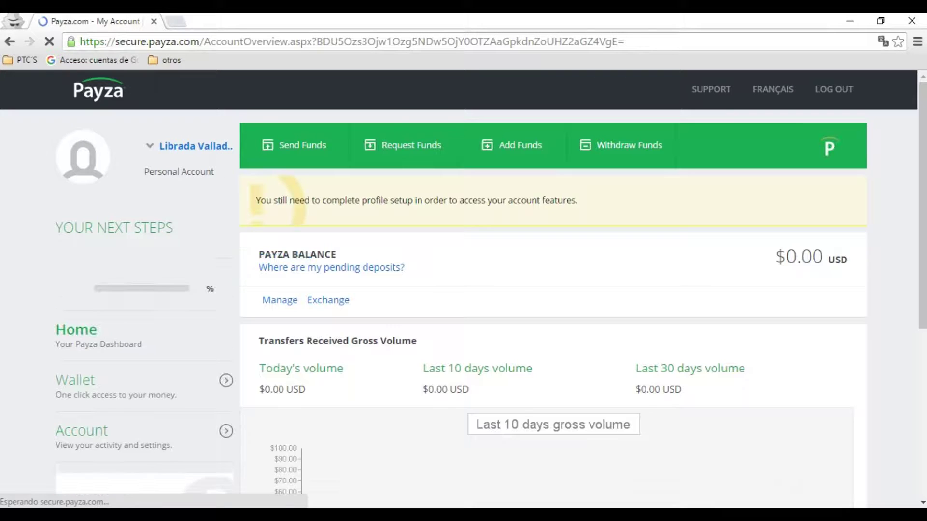
Step: Translate the Payza page into Spanish and begin profile setup with Comienza
right_click(589, 256)
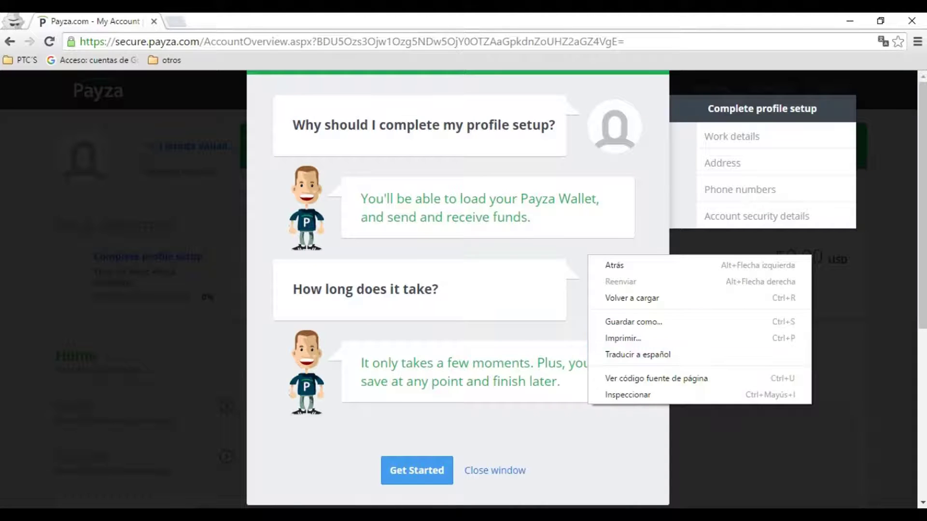
left_click(637, 354)
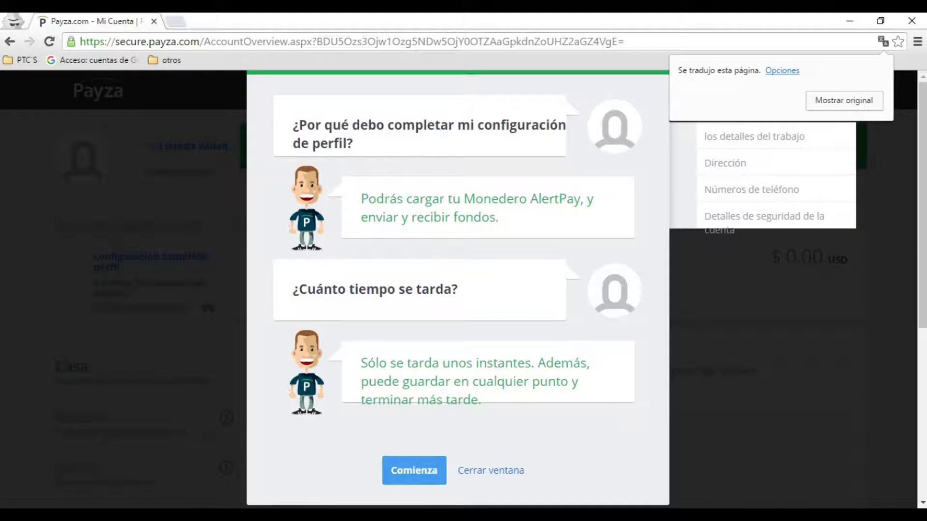
left_click(414, 470)
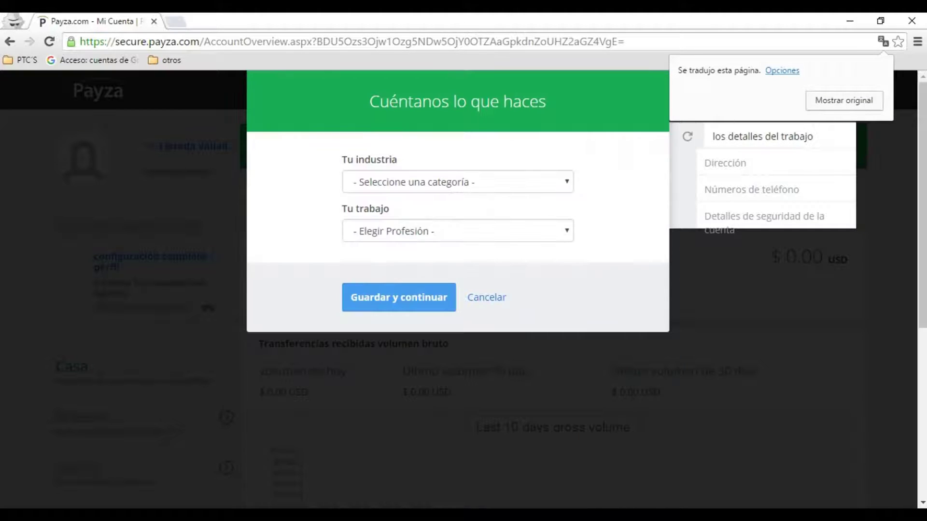
Step: Set Tu industria to Otro and Tu trabajo to Student, then save and continue
left_click(457, 182)
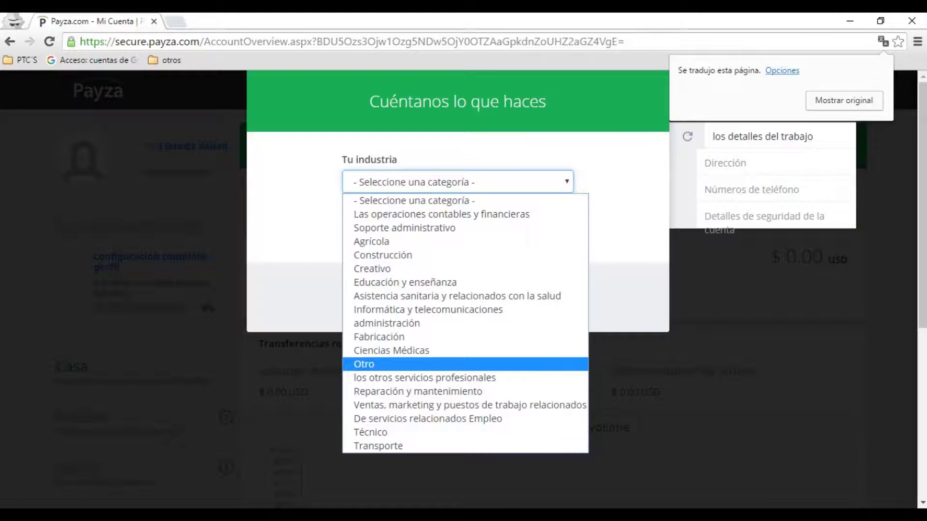
left_click(363, 364)
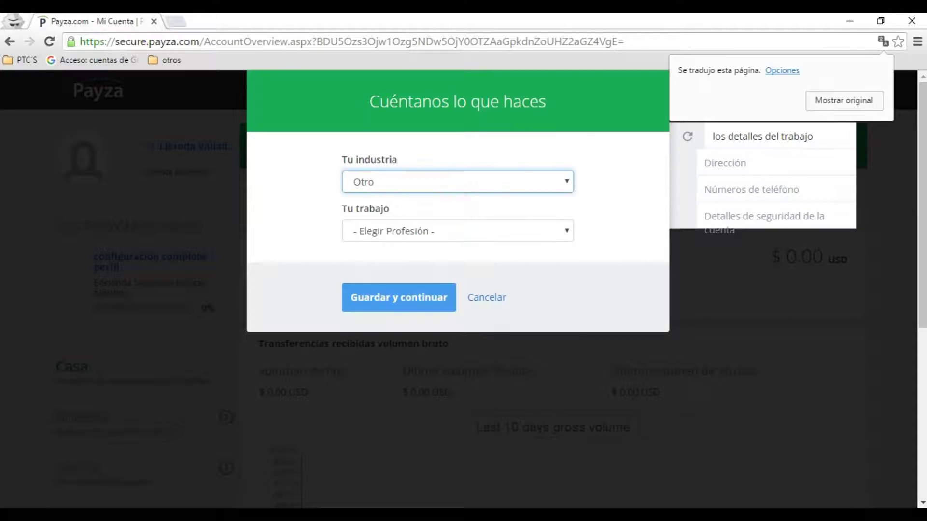
left_click(457, 231)
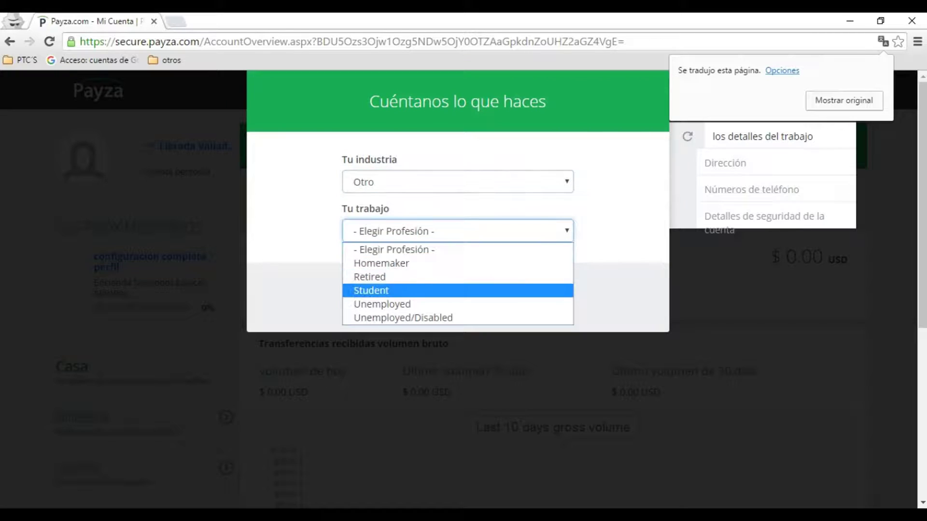
left_click(371, 290)
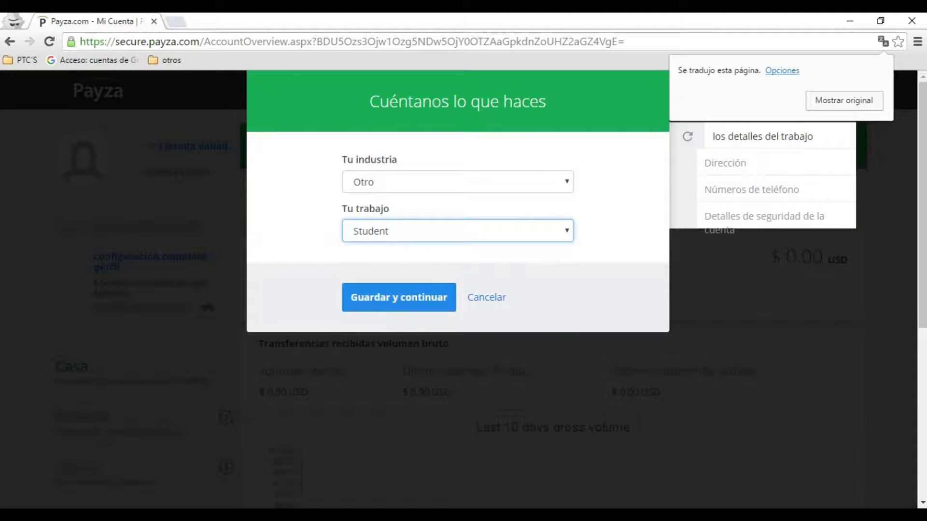
left_click(371, 296)
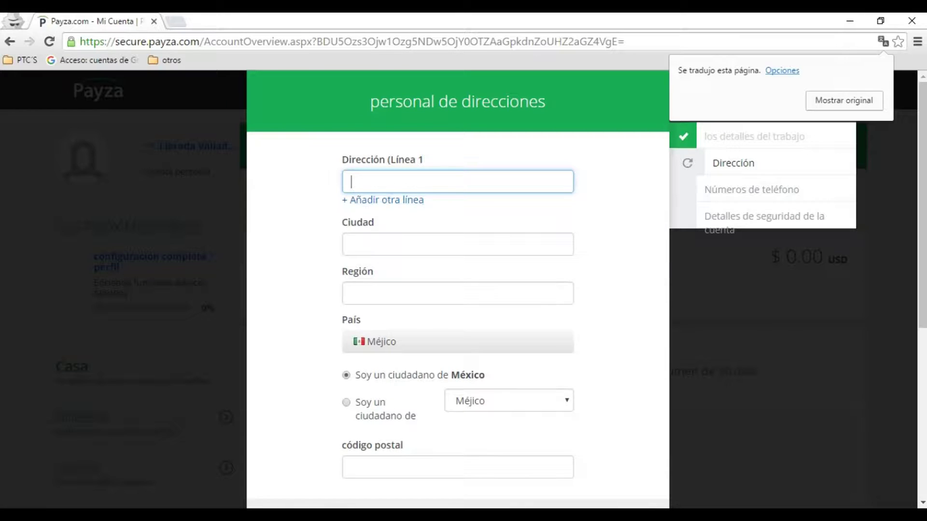
Step: Go through the Ciudad, Región, Código postal and Dirección (Línea 1) address fields
left_click(458, 245)
left_click(457, 293)
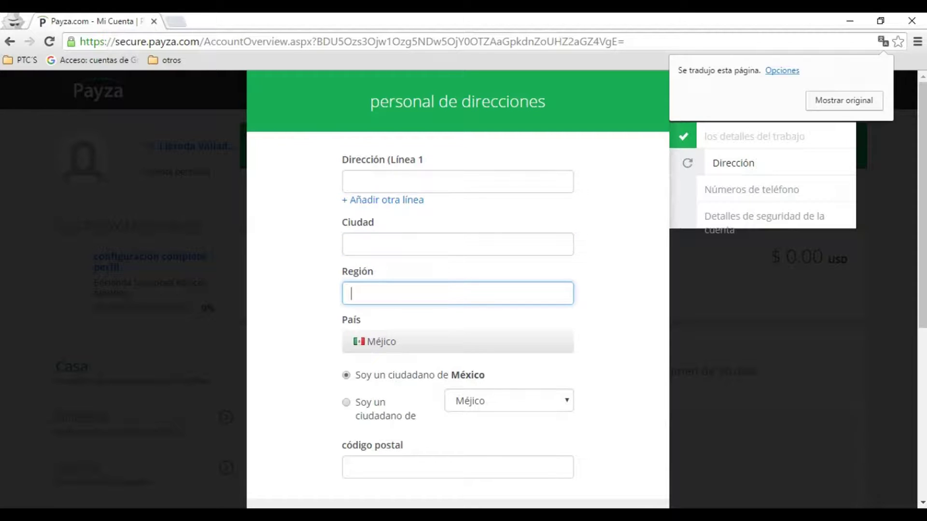
scroll(457, 290, "down", 2)
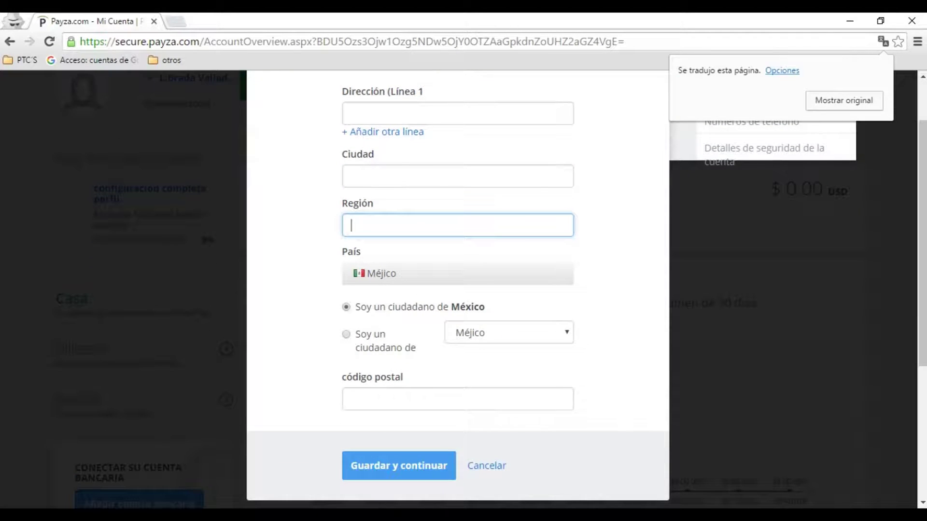
left_click(457, 398)
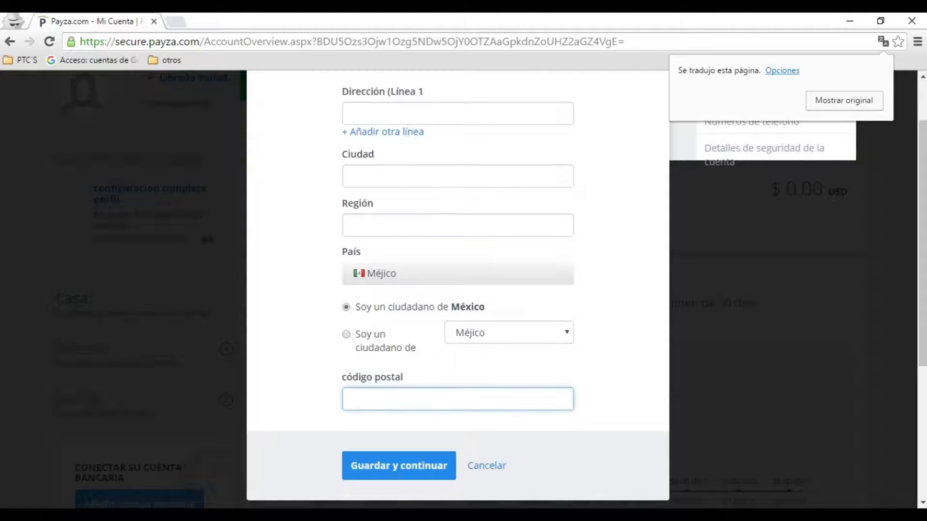
scroll(457, 289, "up", 2)
left_click(457, 181)
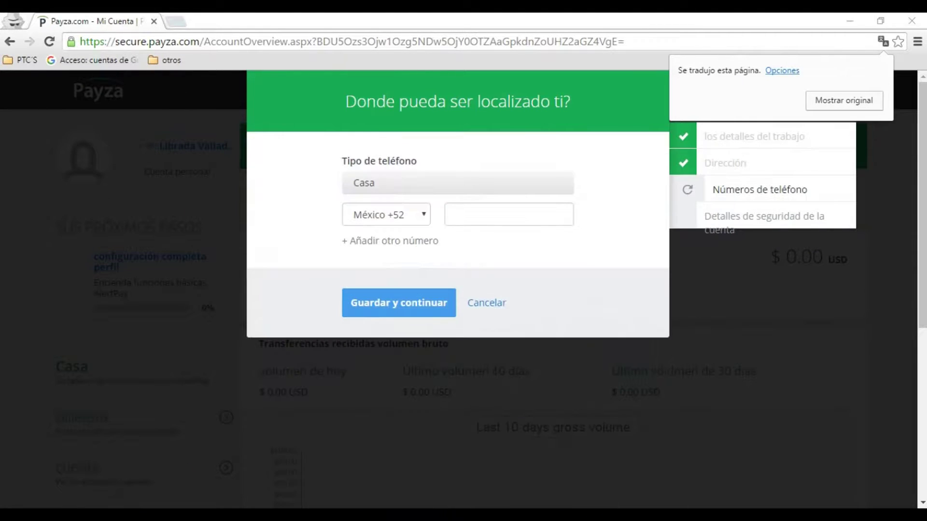
Step: Select the Casa home phone number field for México +52
left_click(508, 214)
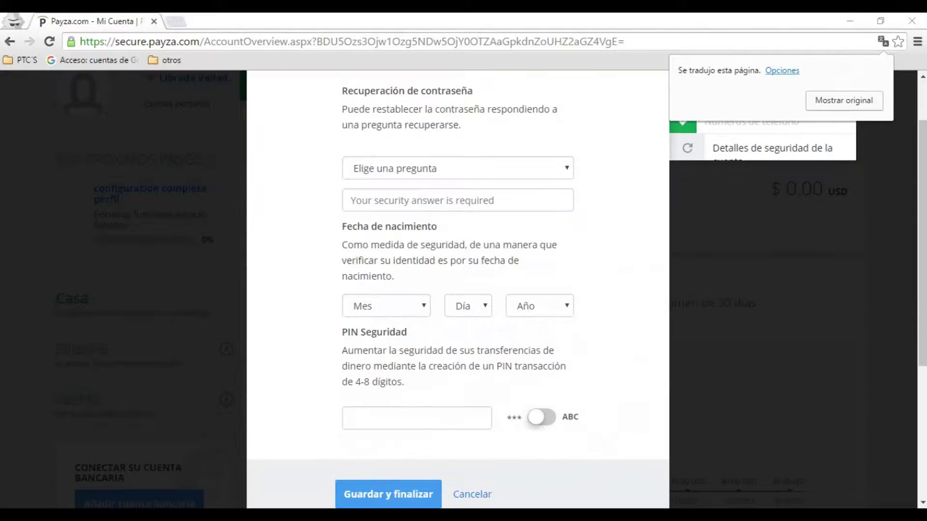
scroll(463, 290, "up", 2)
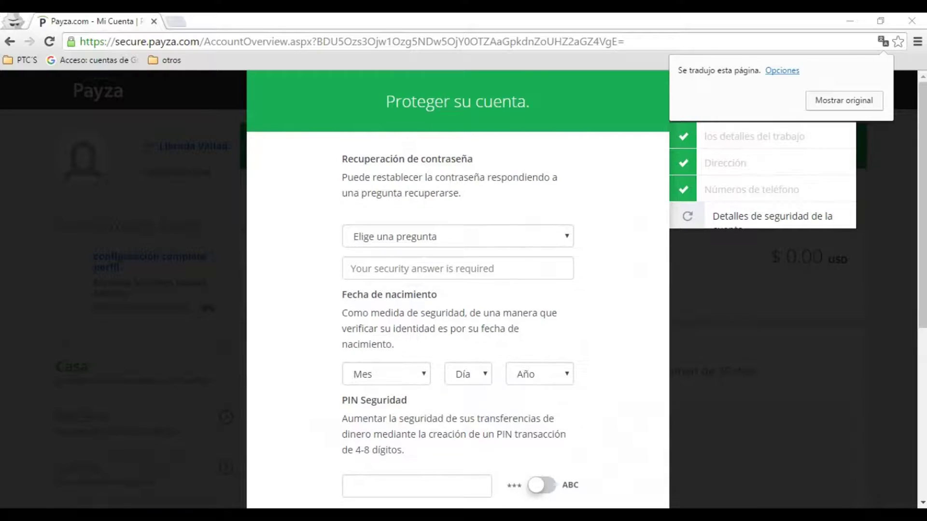
scroll(463, 290, "down", 2)
Step: Choose the childhood-best-friend security question and enter its security answer
left_click(458, 168)
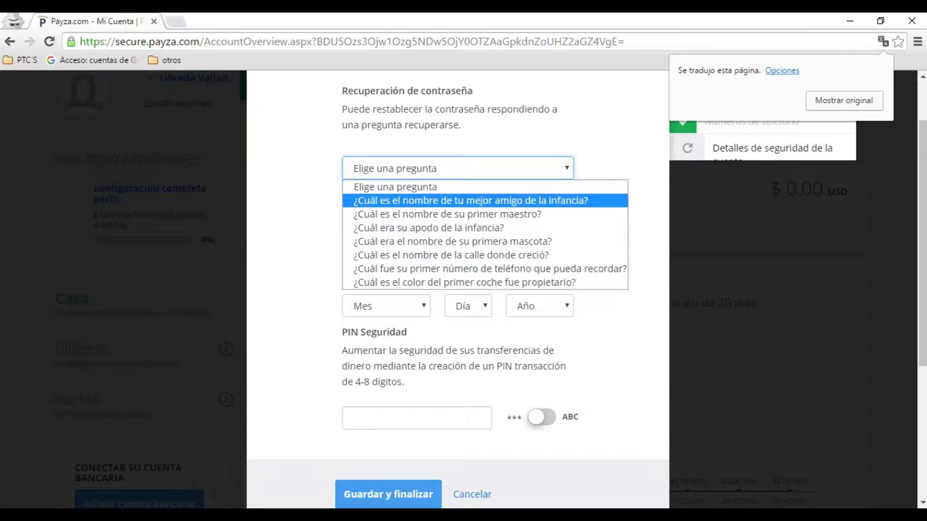
key("Return")
left_click(457, 200)
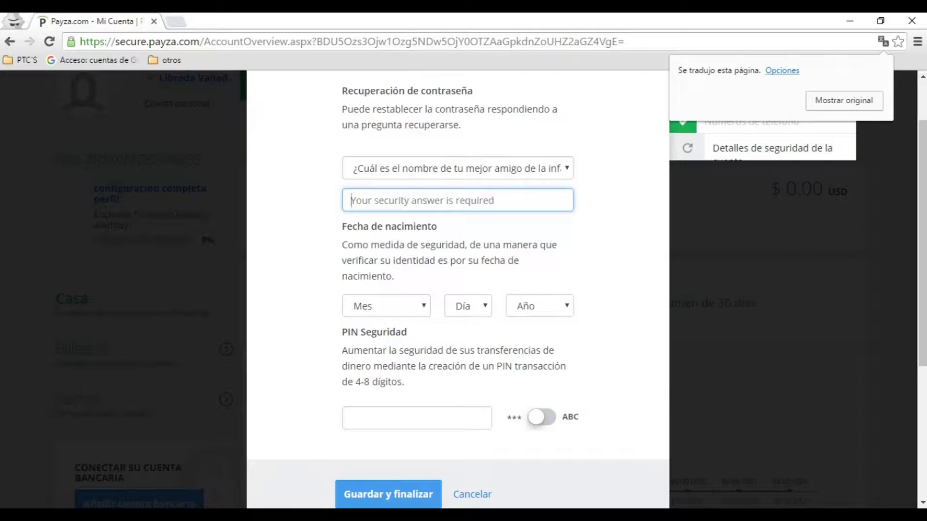
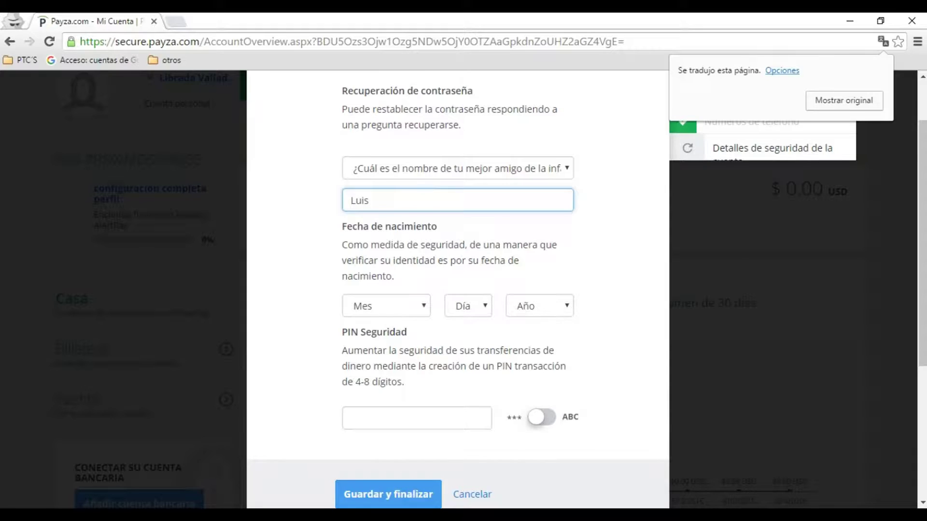
scroll(457, 289, "down", 1)
Step: Set the birth month to marzo and the birth day to 04
left_click(386, 237)
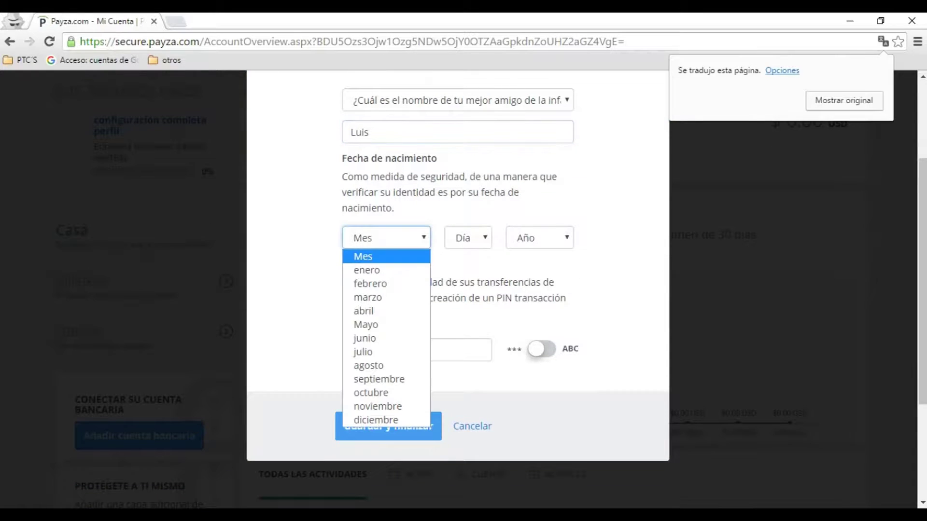
key("Down")
key("Down")
key("Down")
key("Return")
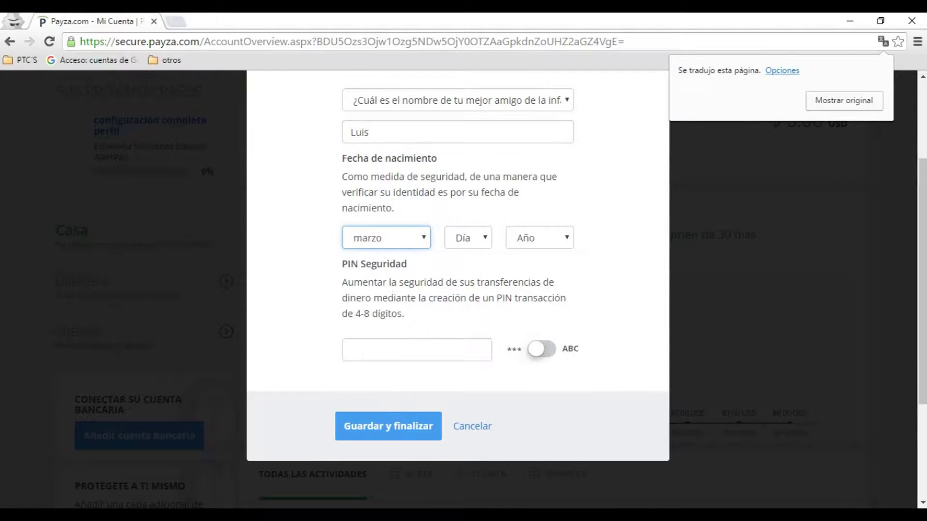
key("Tab")
key("alt+Down")
key("Down")
key("Down")
key("Down")
key("Down")
key("Down")
key("Down")
key("Down")
key("Down")
key("Down")
key("Down")
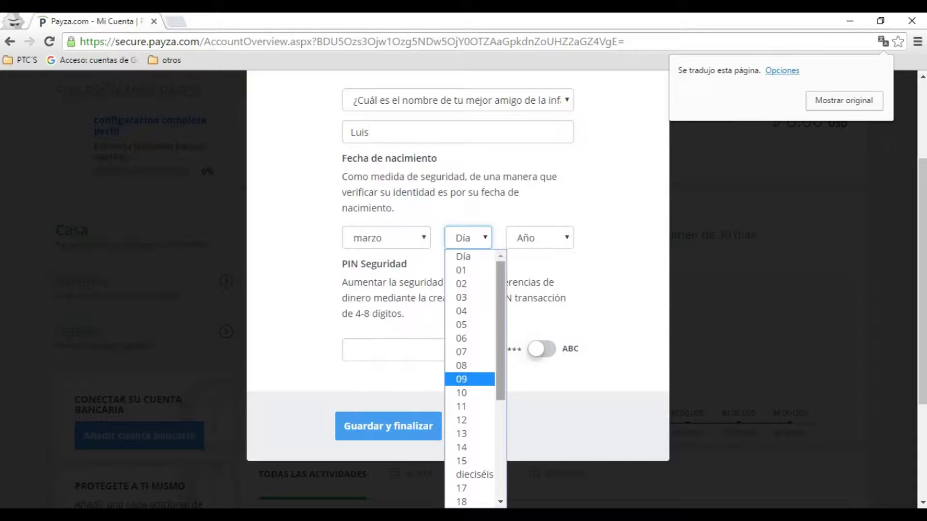
key("Down")
key("Down")
key("Down")
key("Down")
key("Down")
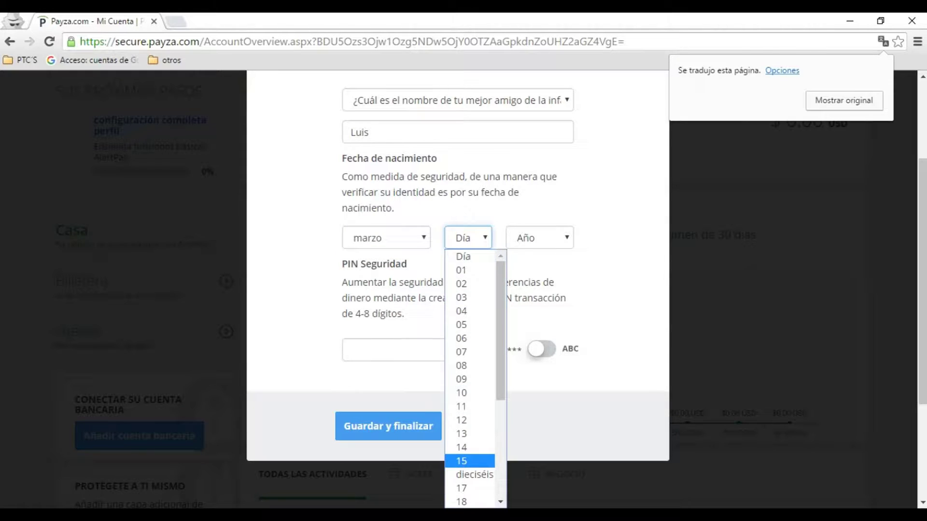
key("Up")
key("Up")
key("Up")
key("Up")
key("Up")
key("Up")
key("Up")
key("Up")
key("Up")
key("Up")
key("Up")
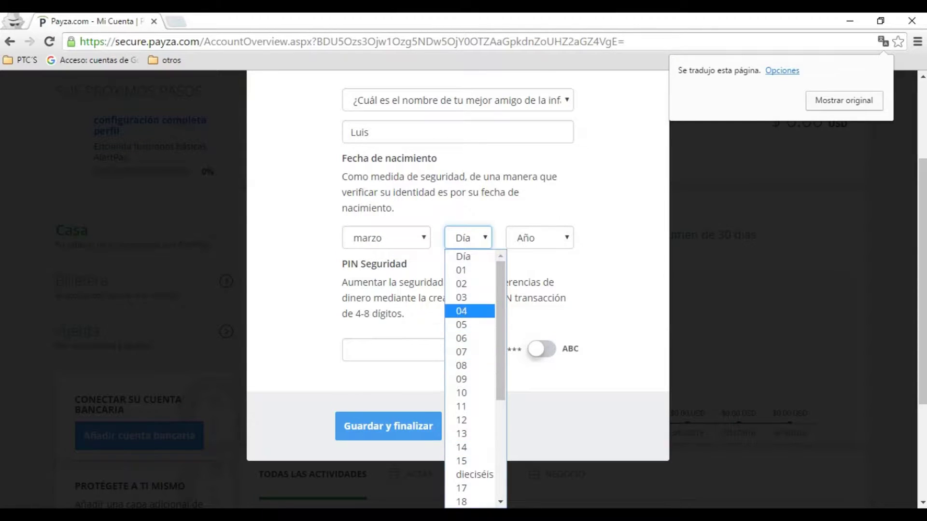
key("Return")
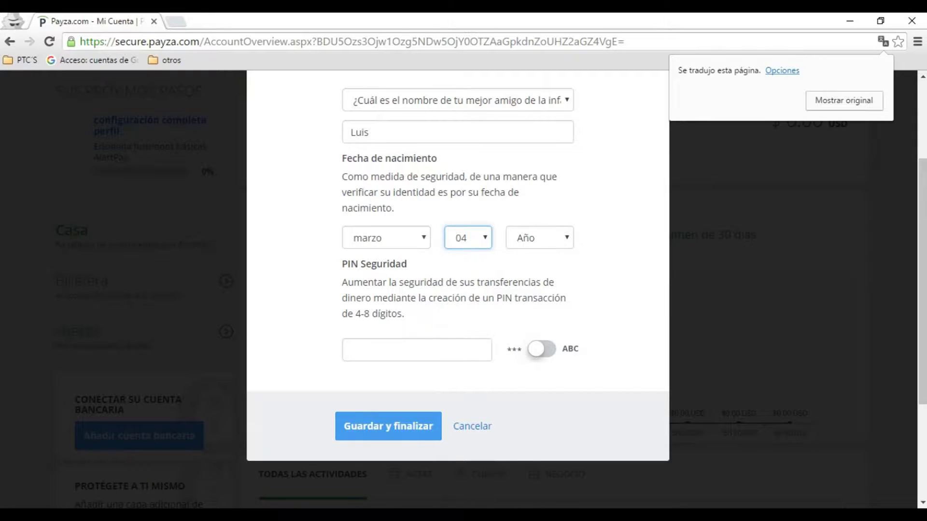
Step: Set the birth year to 1971
key("Tab")
key("alt+Down")
key("Down")
key("Down")
key("Down")
key("Down")
key("Down")
key("Down")
key("Down")
key("Down")
key("Down")
key("Down")
key("Down")
key("Down")
key("Down")
key("Down")
key("Down")
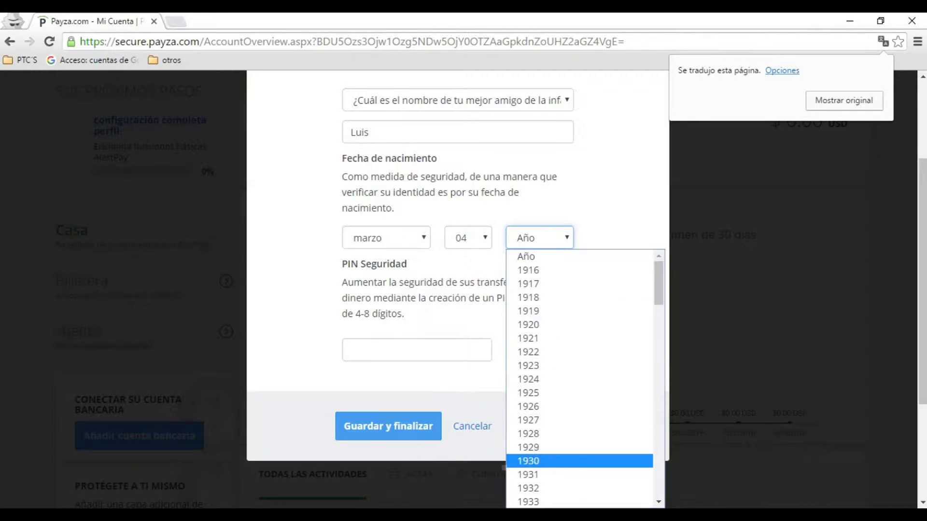
key("Down")
key("Down")
key("Down")
key("Down")
key("Down")
key("Down")
key("Down")
key("Down")
key("Down")
key("Down")
key("Up")
key("Up")
key("Up")
key("Up")
key("Up")
key("Up")
key("Up")
key("Up")
key("Up")
key("Up")
key("Up")
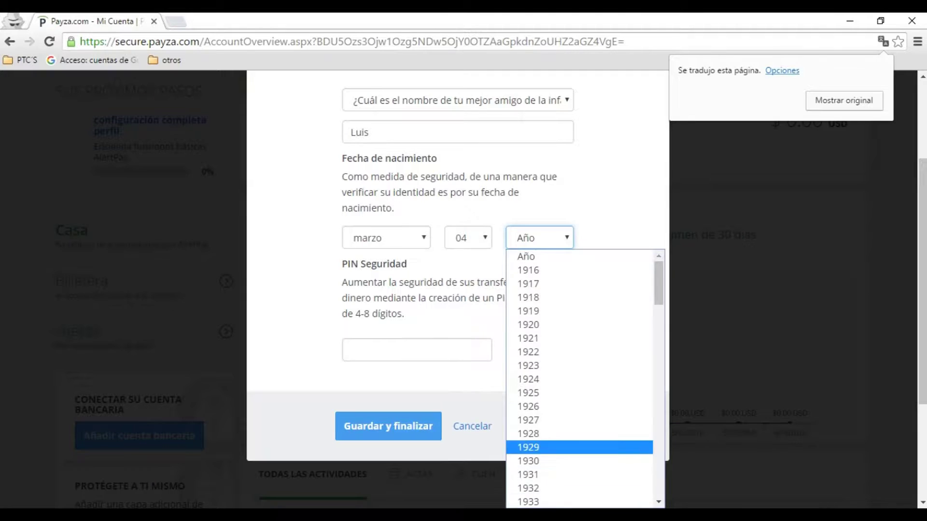
type("1969")
key("Down")
key("Down")
key("Down")
key("Down")
key("Down")
key("Down")
key("Down")
key("Down")
key("Down")
key("Down")
key("Down")
key("Up")
key("Up")
key("Up")
key("Up")
key("Up")
key("Up")
key("Up")
key("Up")
key("Up")
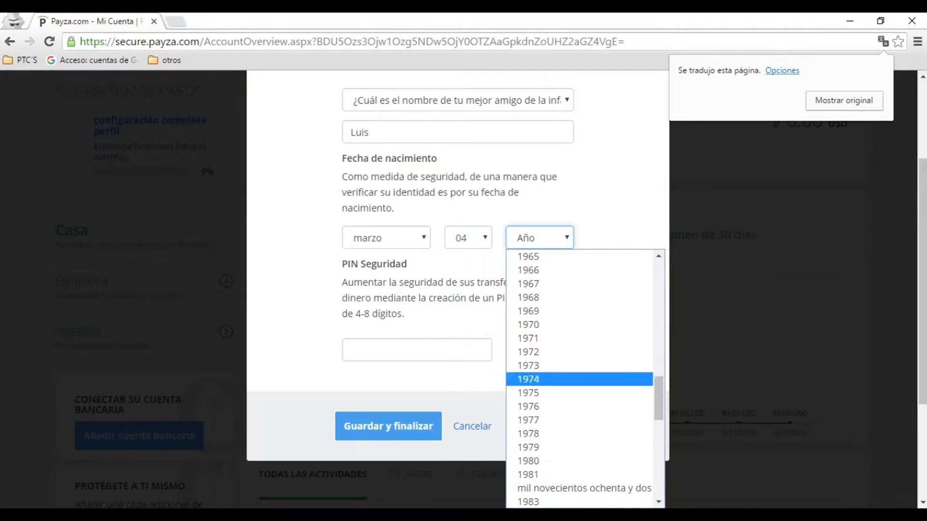
key("Return")
left_click(417, 350)
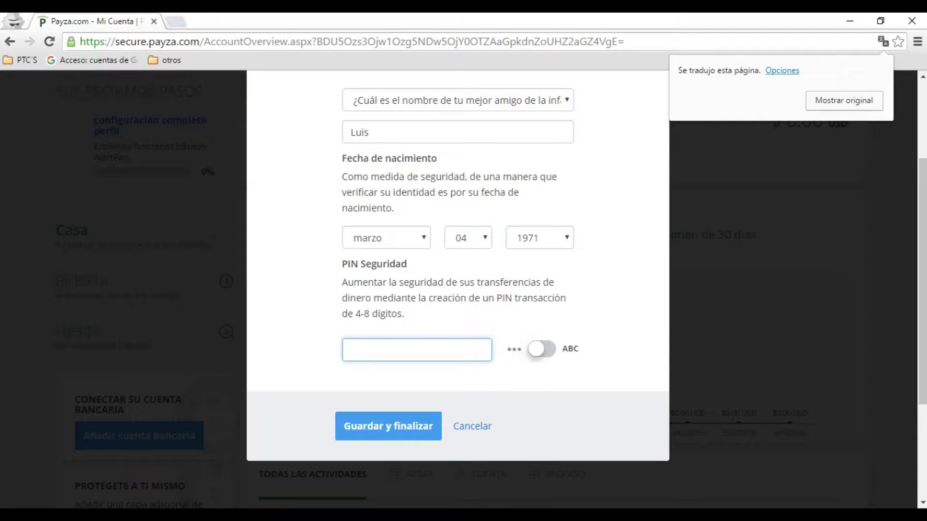
Step: Try the security PIN in the PIN Seguridad field, toggling visibility to check it, then clear it
type("••••••")
key("BackSpace")
key("BackSpace")
key("BackSpace")
key("BackSpace")
key("BackSpace")
key("BackSpace")
left_click(541, 349)
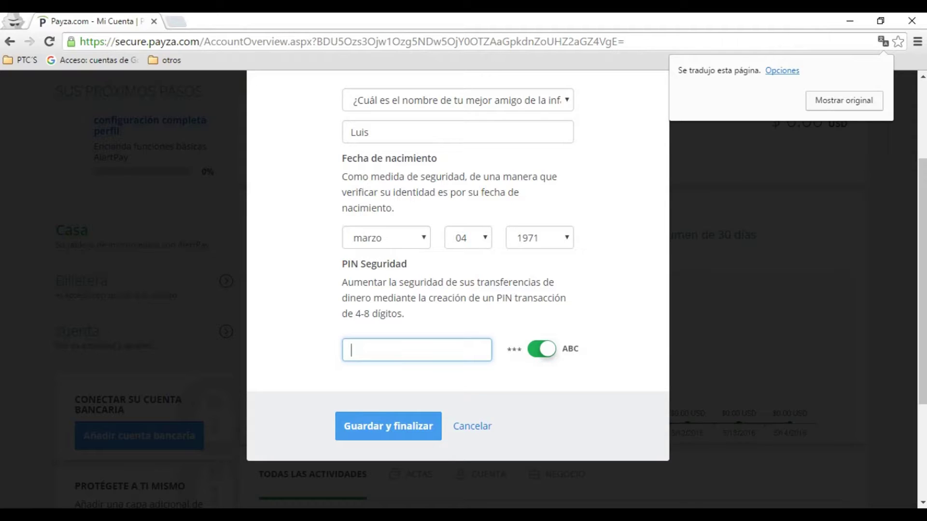
key("Tab")
key("space")
Step: Enter the final security PIN and submit with Guardar y finalizar
left_click(416, 350)
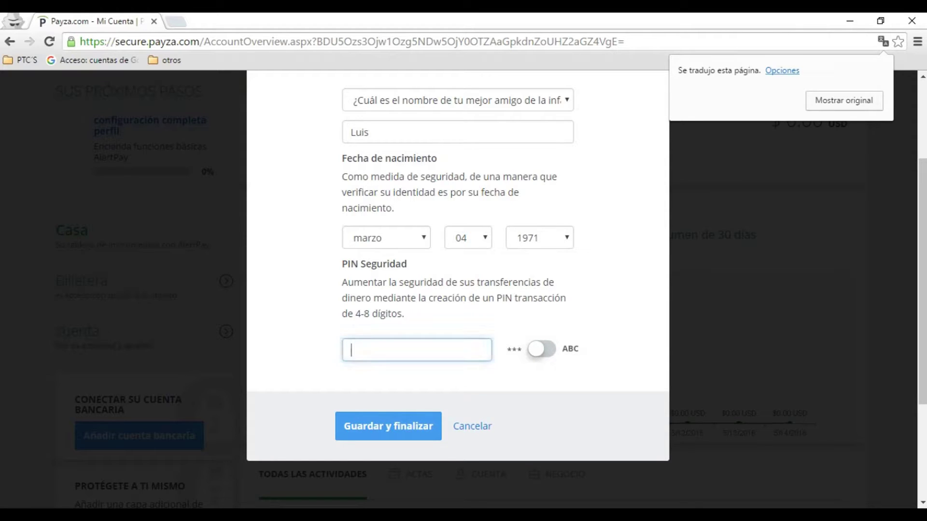
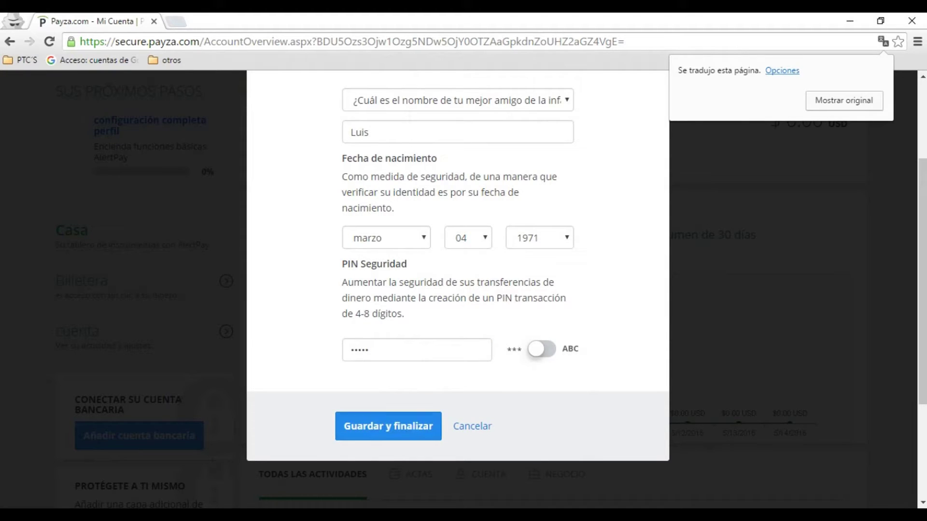
key("Return")
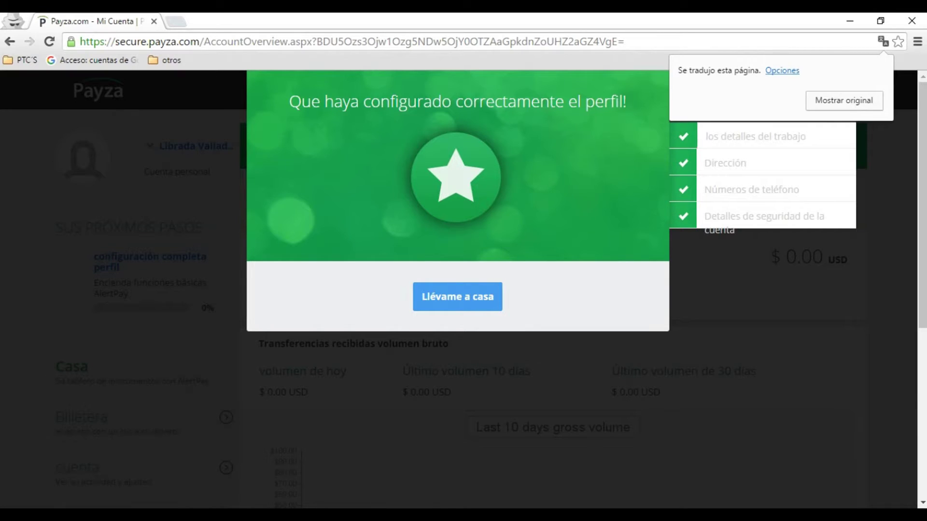
Step: Dismiss the success dialog with Llévame a casa to reach Configuración de seguridad avanzada
left_click(457, 296)
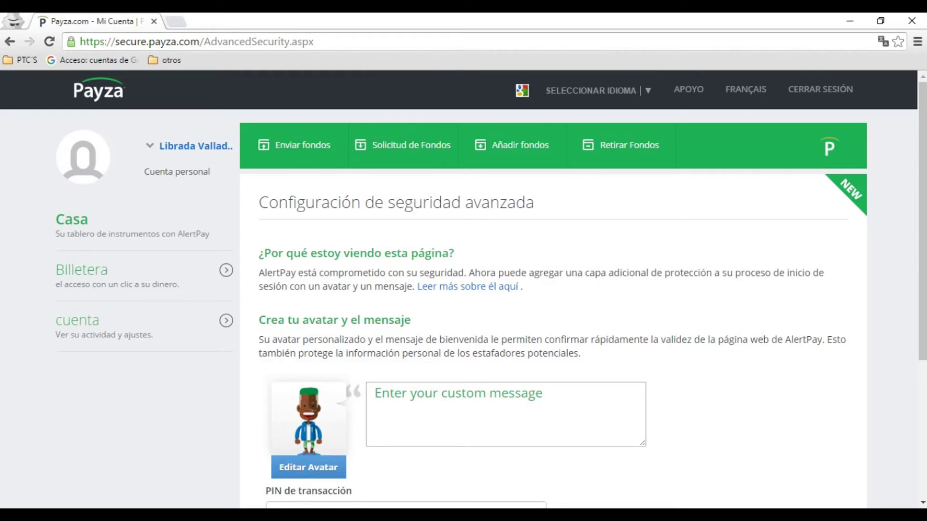
Step: Go to Casa to show the account overview with its $0.00 USD balance
left_click(71, 220)
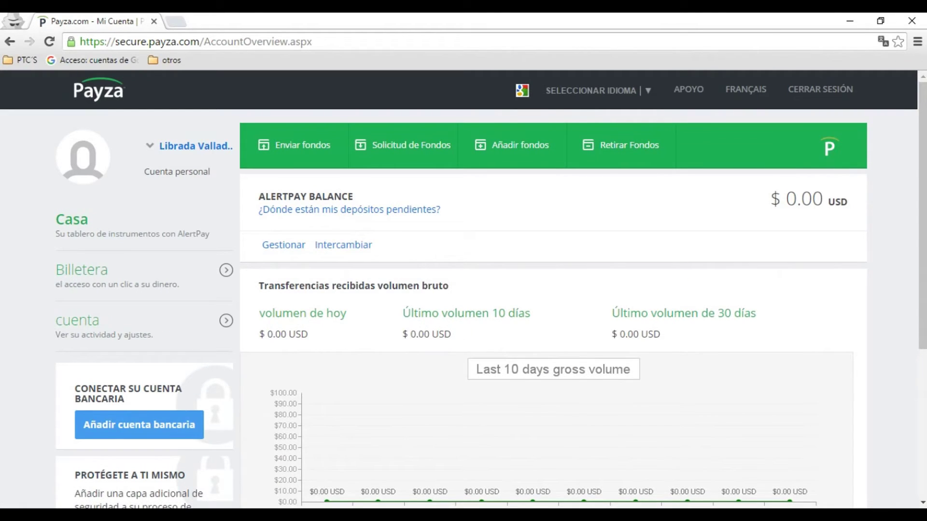
mouse_move(549, 515)
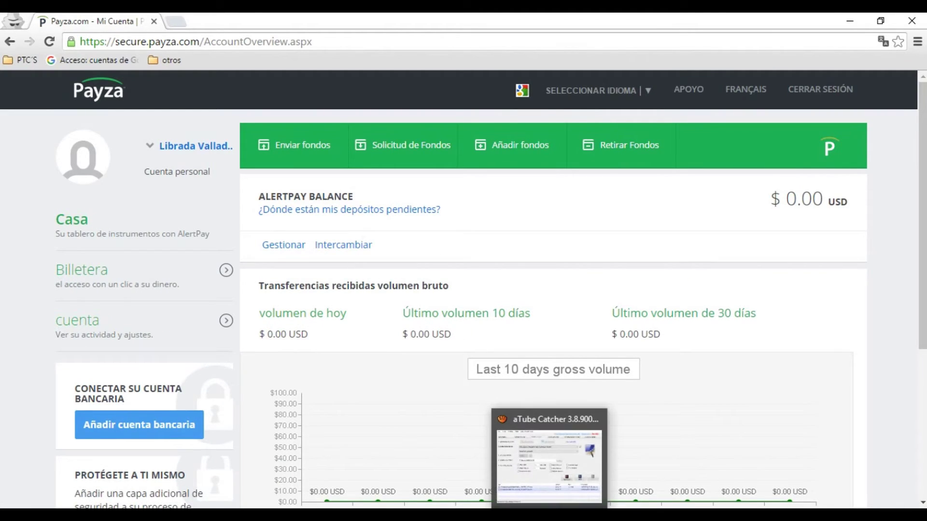